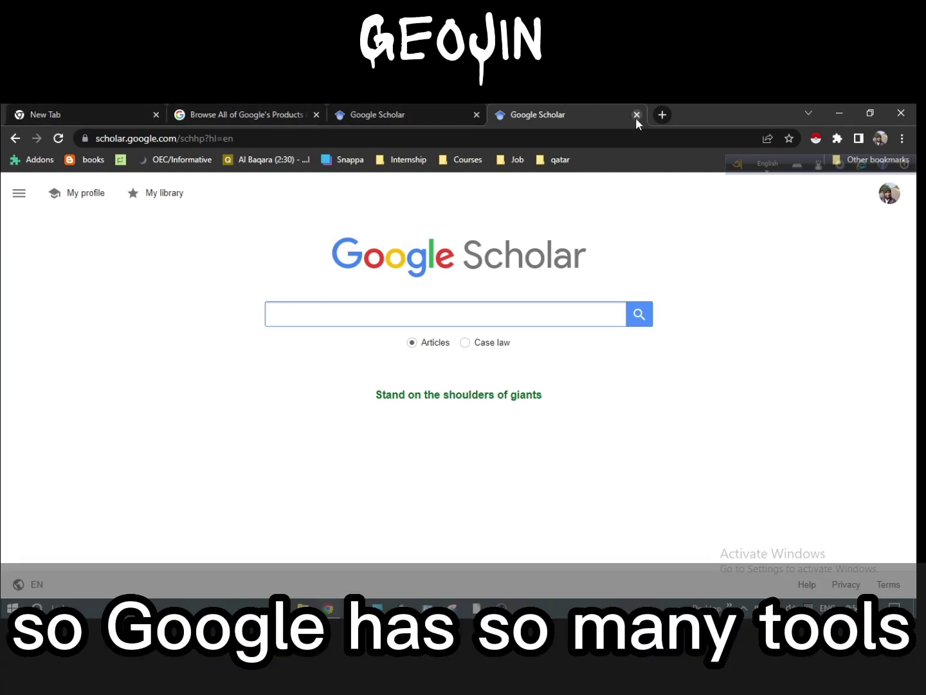
# Browse the Google apps list in a new tab and open the full "More from Google" products page.
pyautogui.click(662, 115)
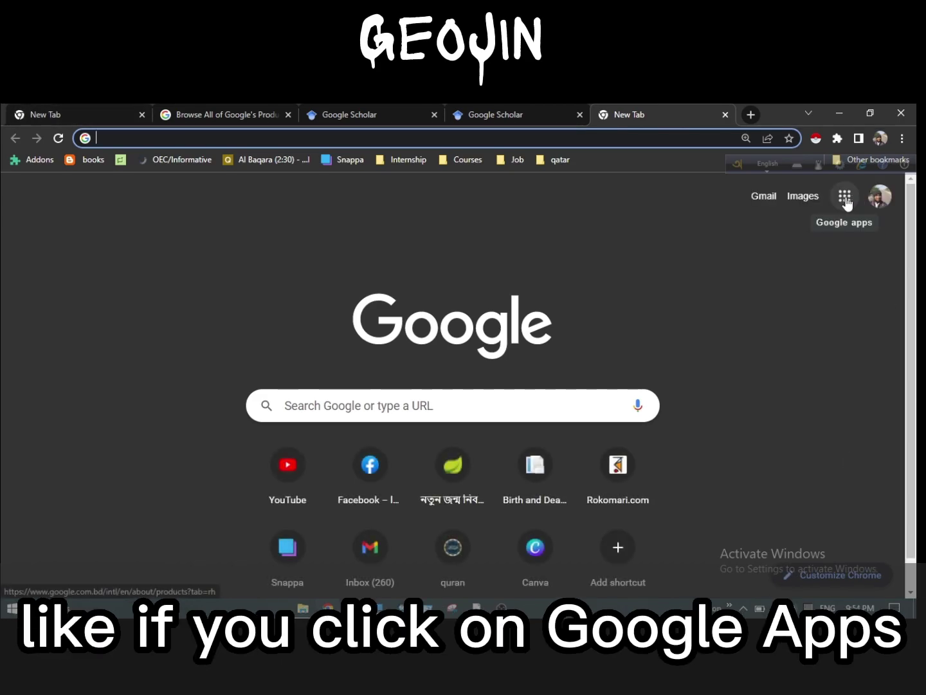
pyautogui.click(845, 197)
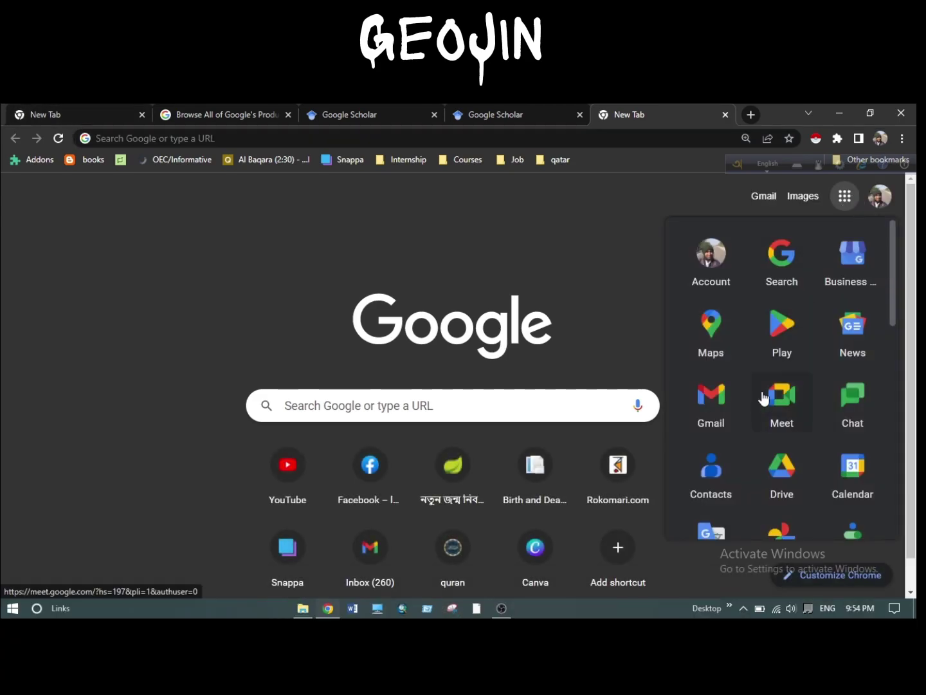
pyautogui.scroll(-3, 766, 396)
pyautogui.scroll(-5, 765, 395)
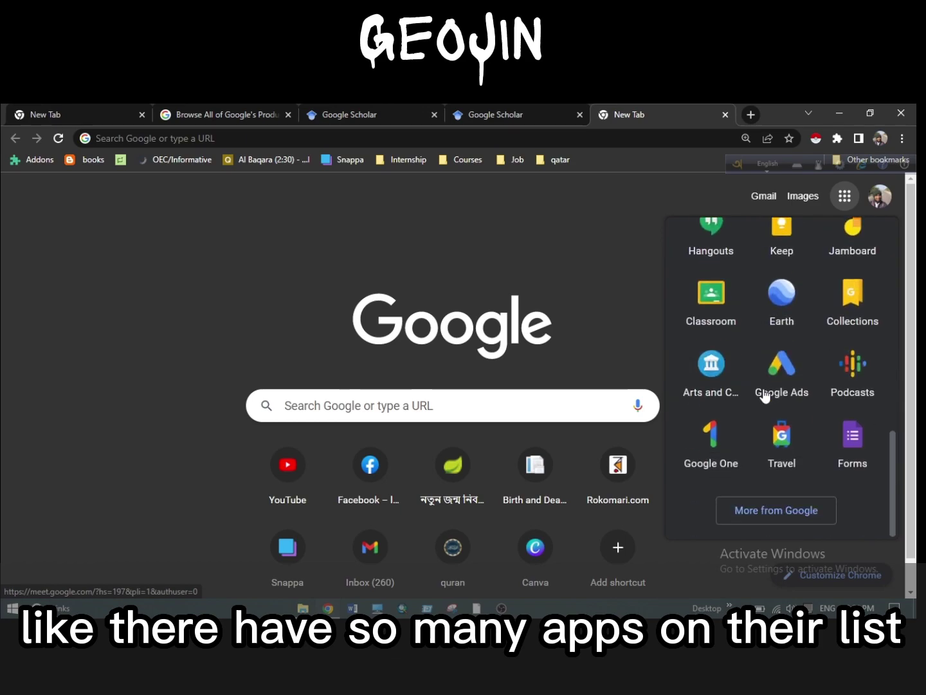
pyautogui.scroll(8, 766, 397)
pyautogui.scroll(-4, 783, 419)
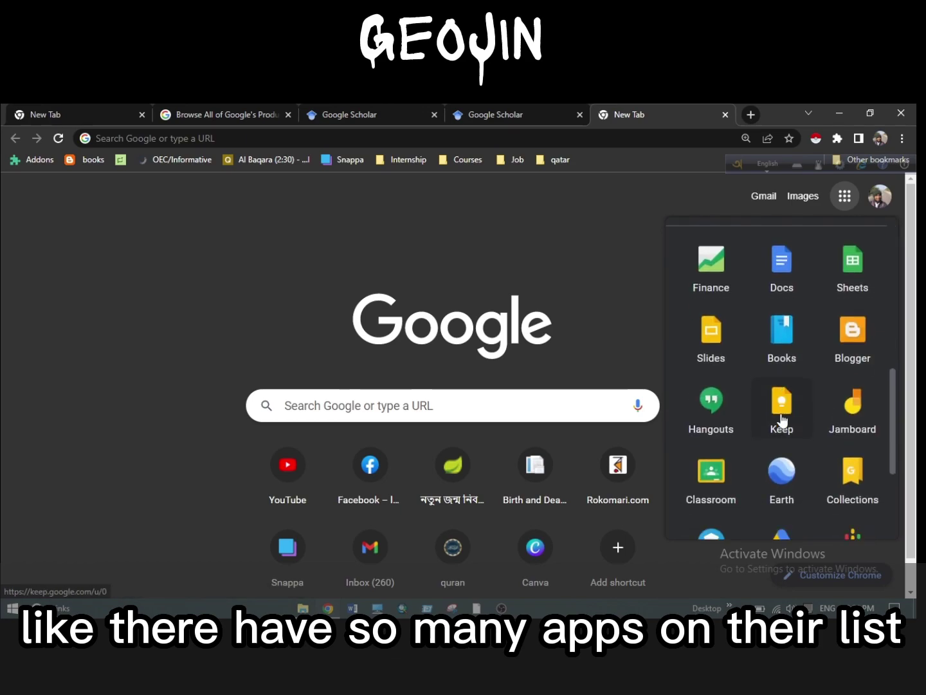
pyautogui.scroll(-3, 783, 419)
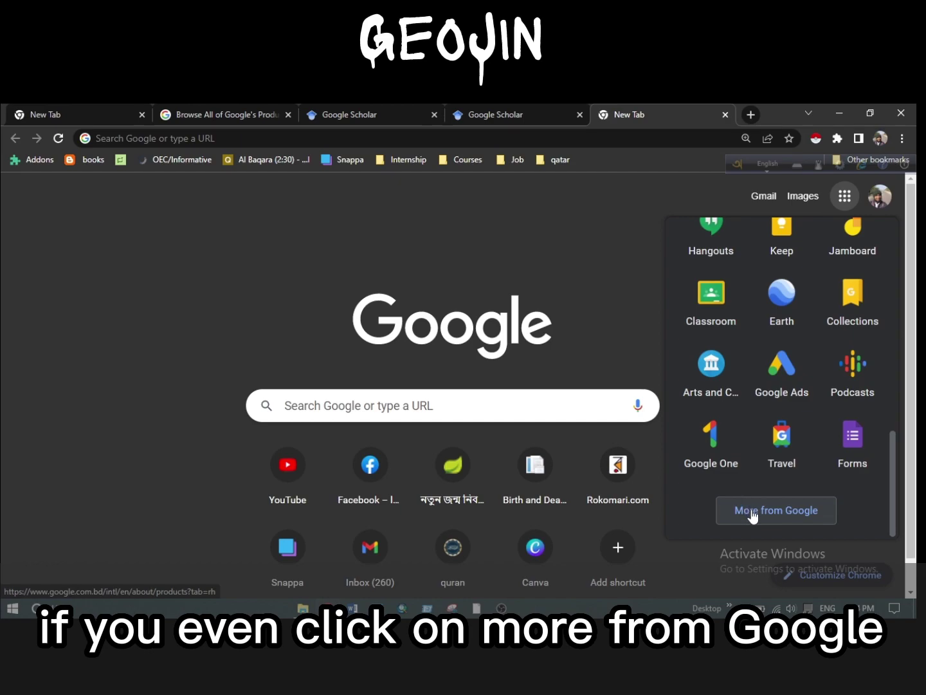
pyautogui.click(746, 511)
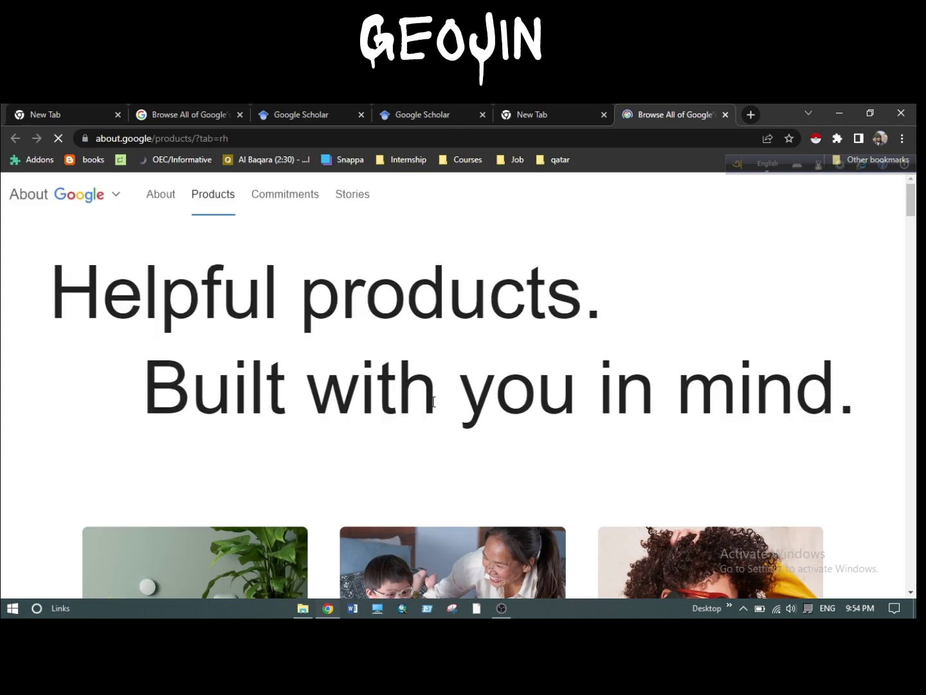
# Find Scholar in Google's complete product list and open its About page.
pyautogui.scroll(-1, 434, 418)
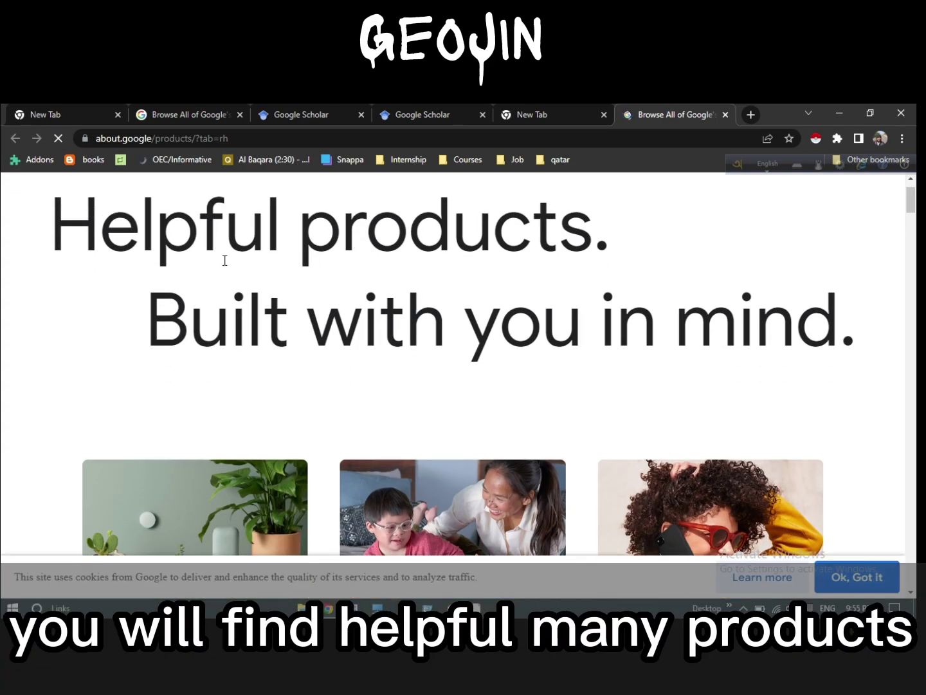
pyautogui.scroll(-15, 525, 412)
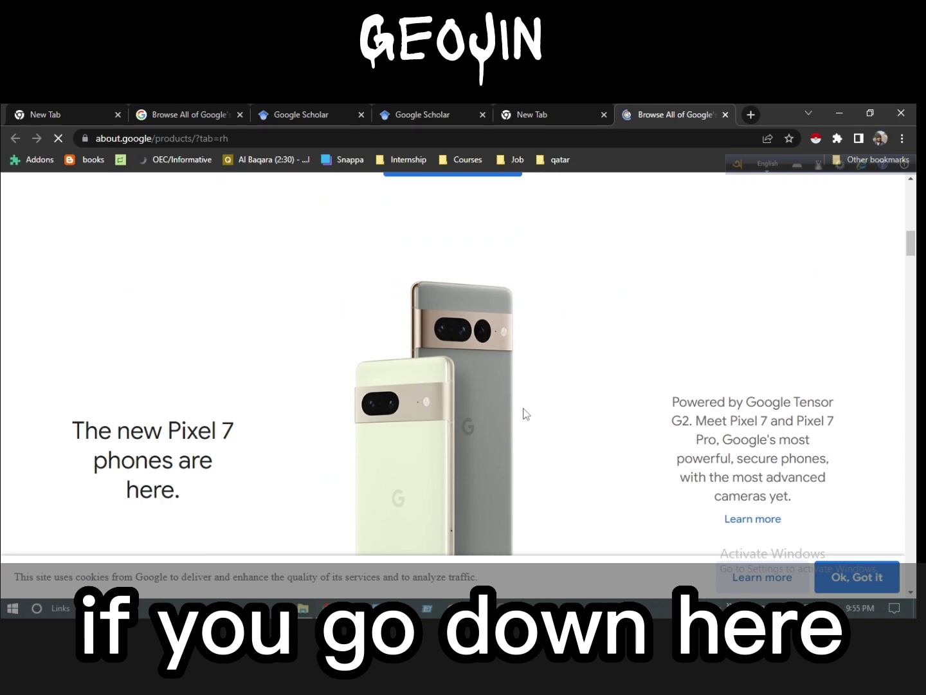
pyautogui.scroll(-12, 524, 417)
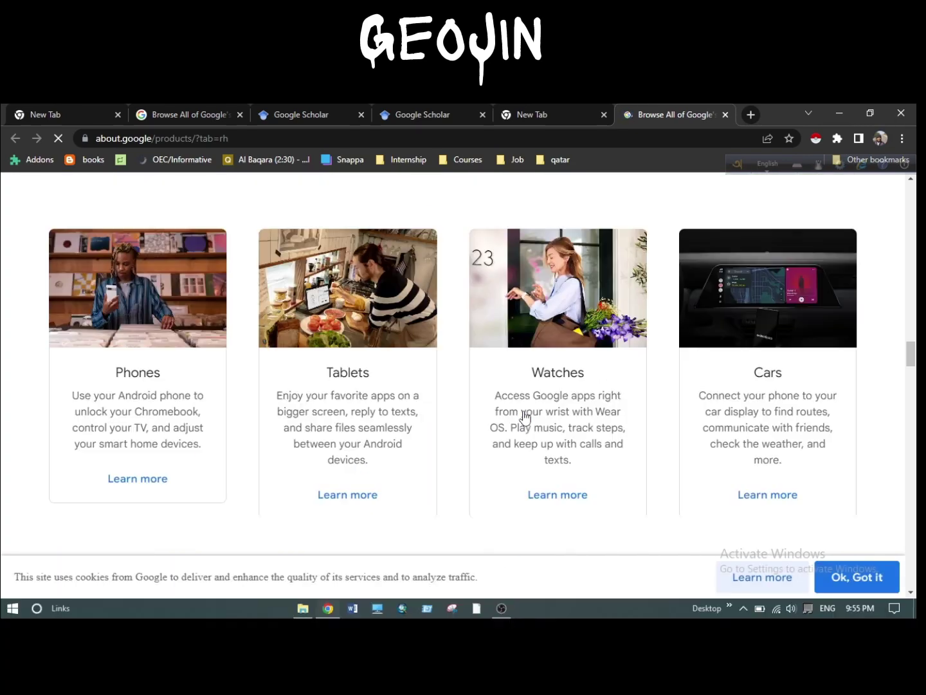
pyautogui.scroll(-10, 525, 417)
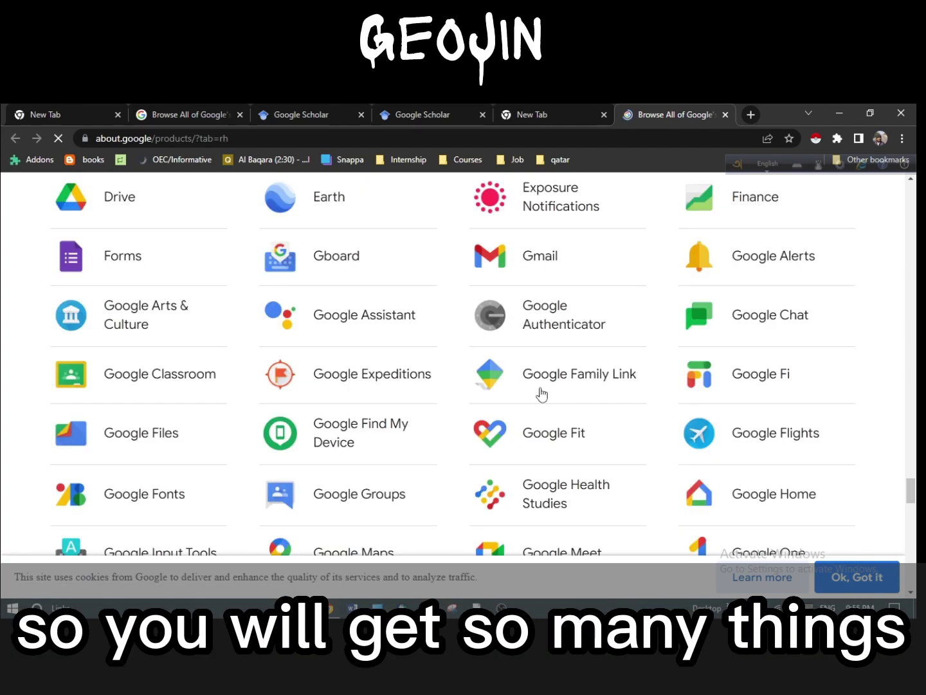
pyautogui.scroll(-4, 450, 386)
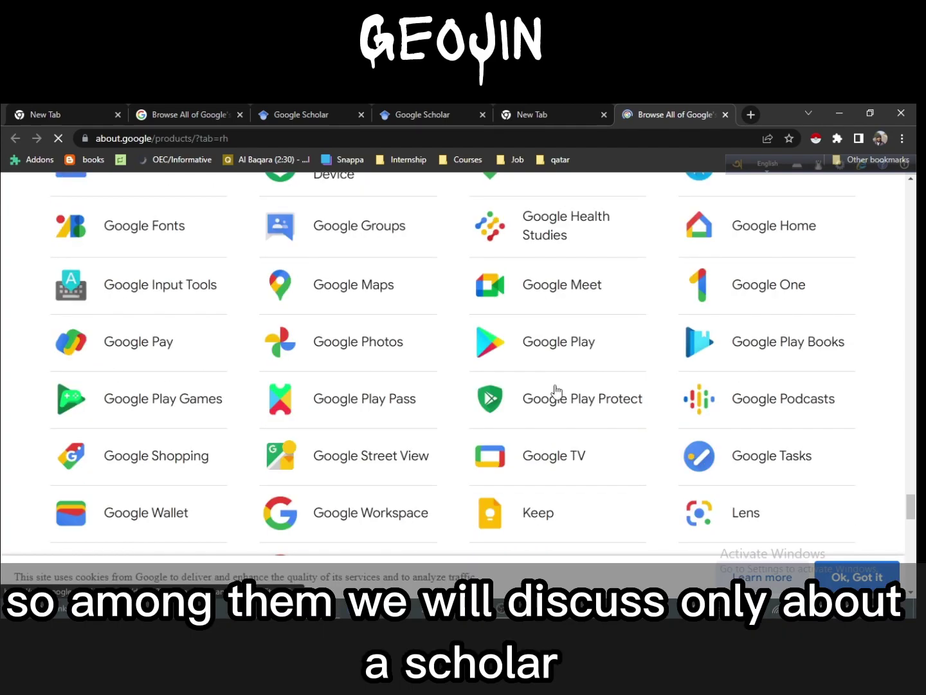
pyautogui.scroll(-4, 547, 386)
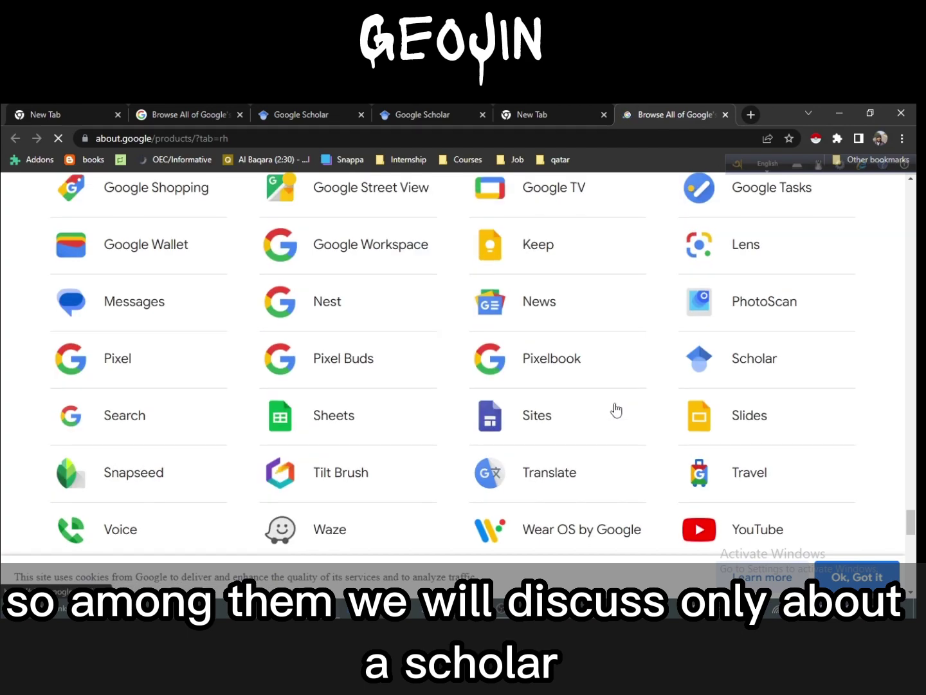
pyautogui.scroll(-2, 616, 409)
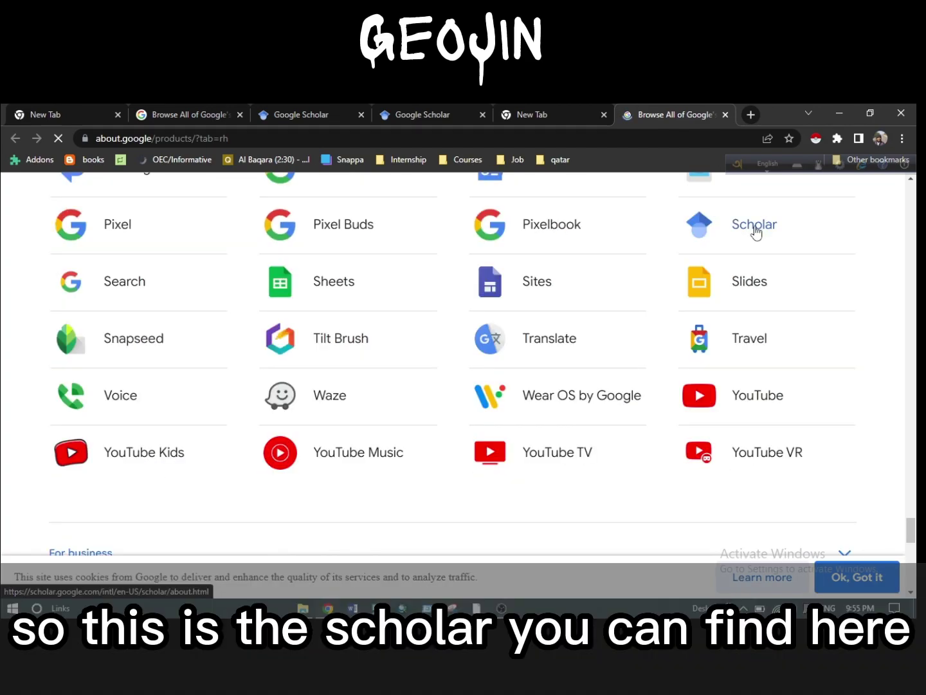
pyautogui.click(755, 231)
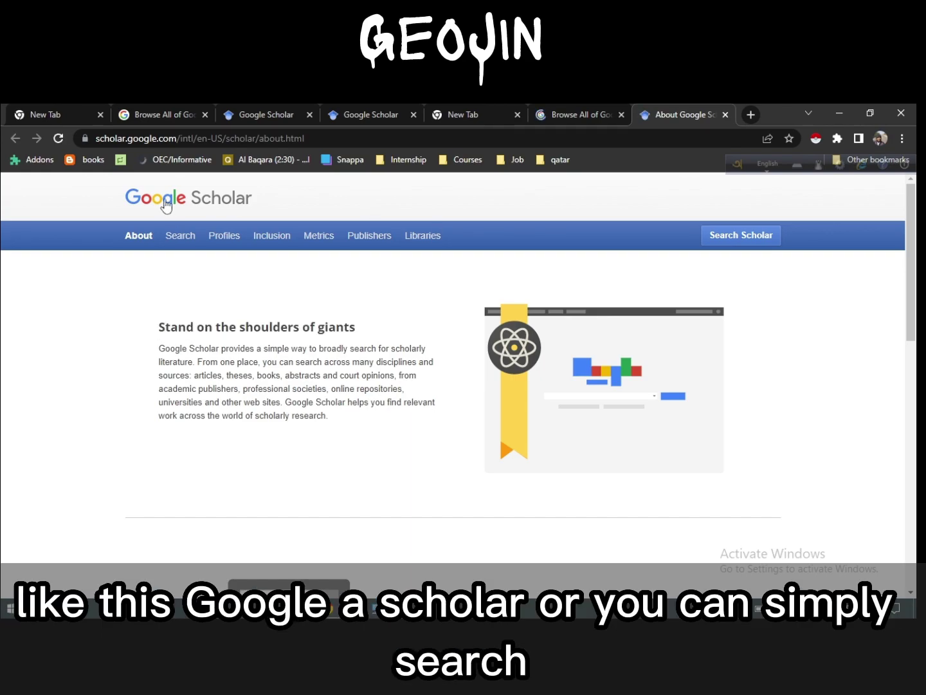
# Return to the blank new tab and go to scholar.google.com.
pyautogui.click(489, 108)
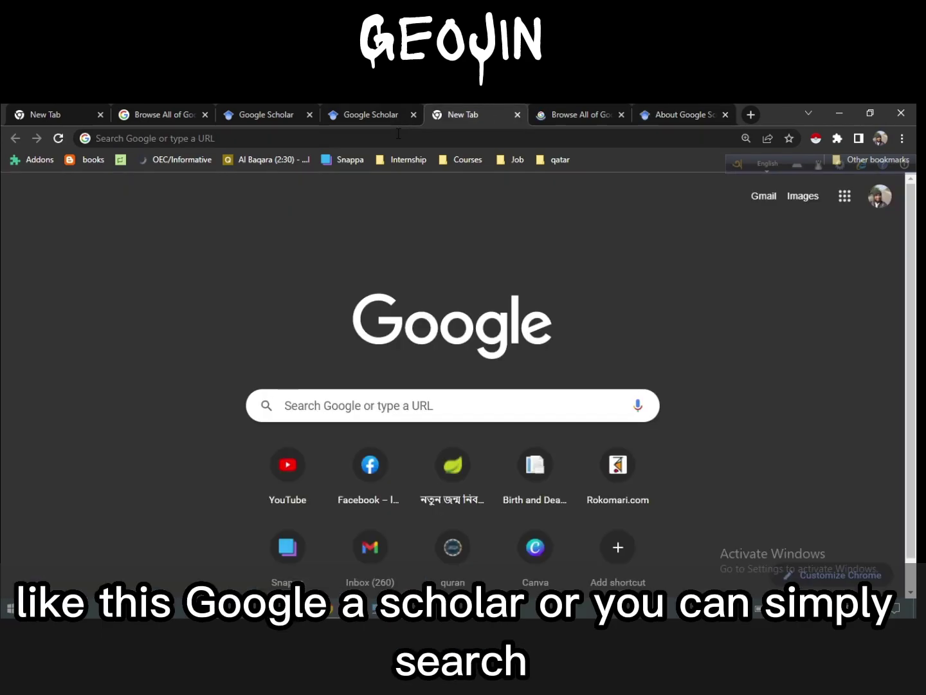
pyautogui.click(398, 133)
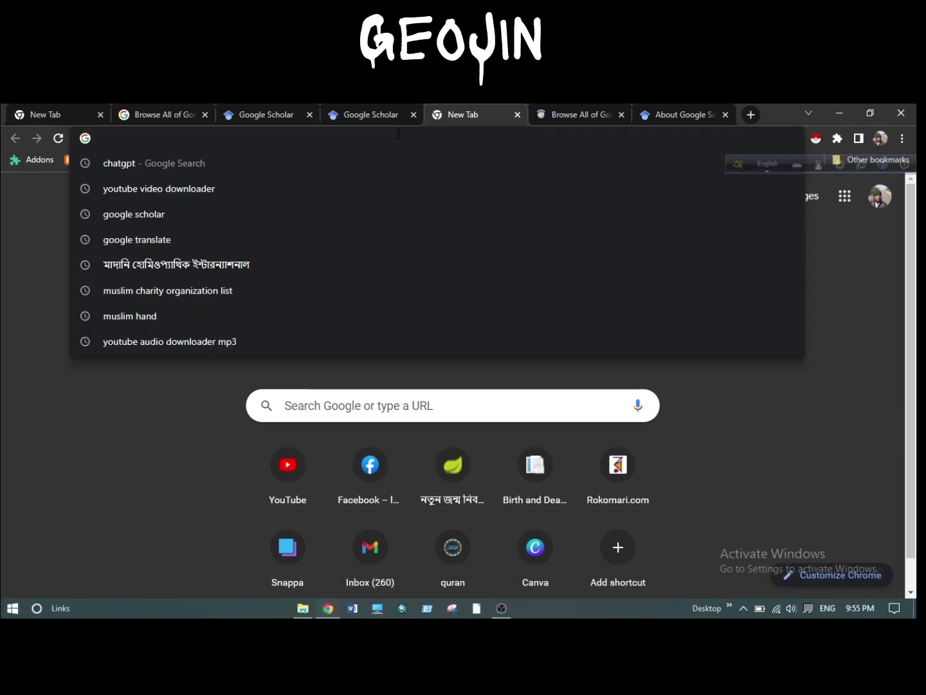
pyautogui.write('ss')
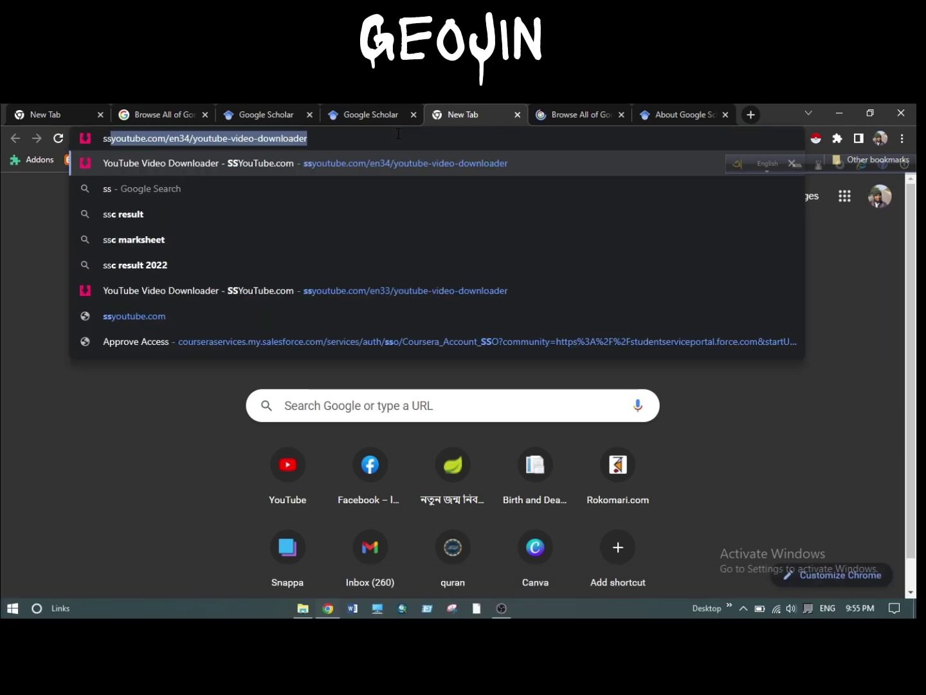
pyautogui.hotkey('ctrl', 'a')
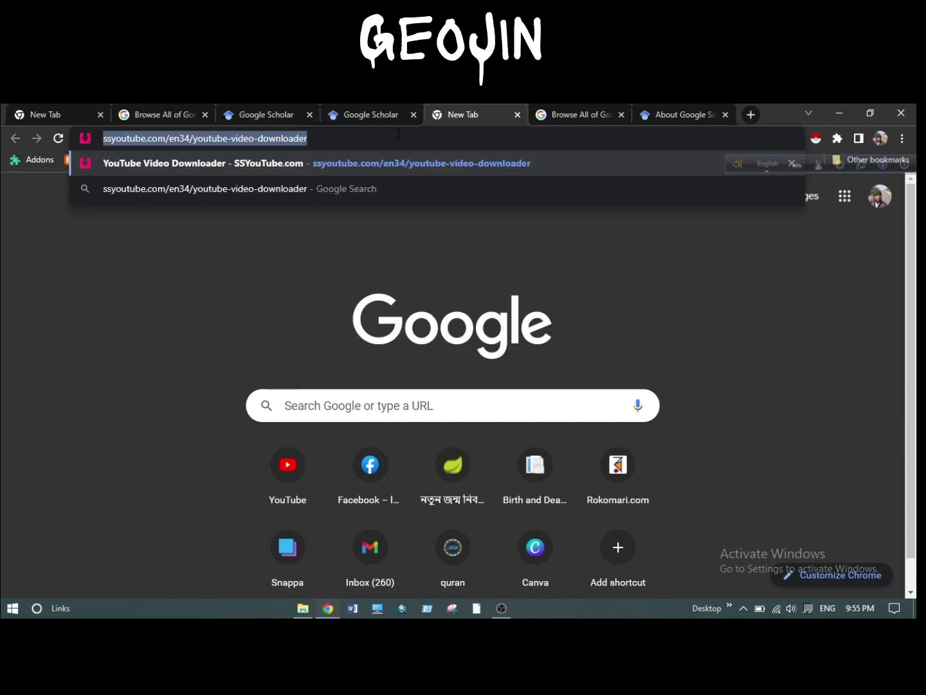
pyautogui.write('scholar.google.com')
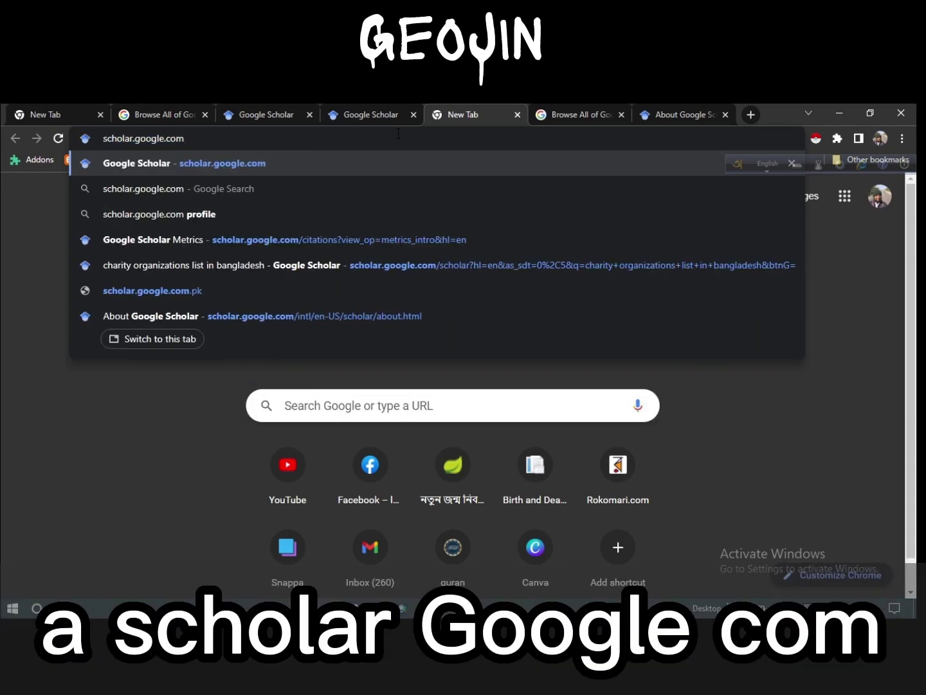
pyautogui.press('Return')
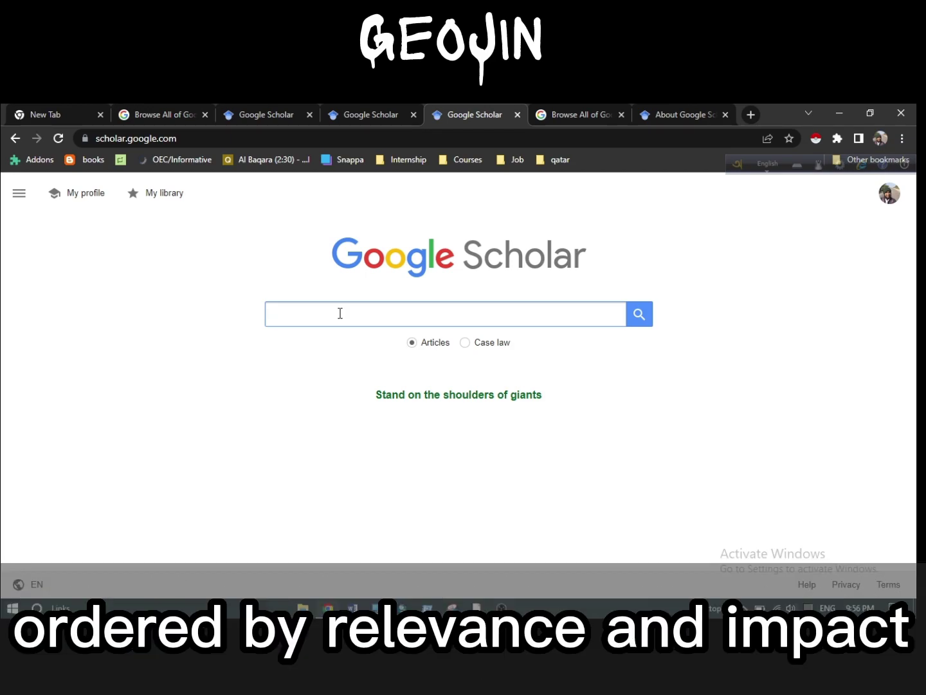
# Search Google Scholar for "environmental impact" using the suggested query.
pyautogui.click(340, 313)
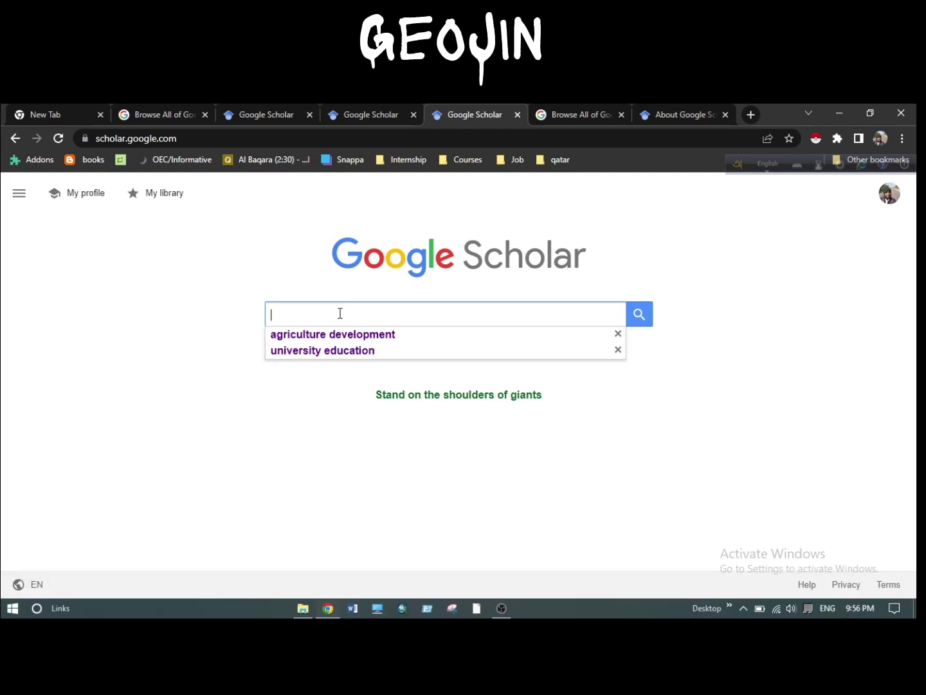
pyautogui.write('environ')
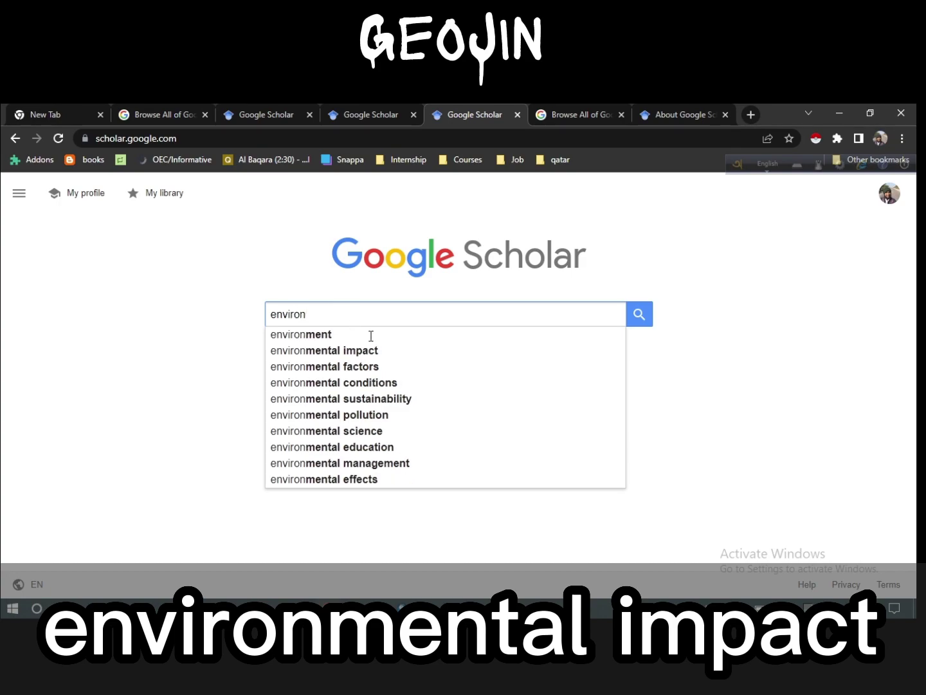
pyautogui.click(384, 352)
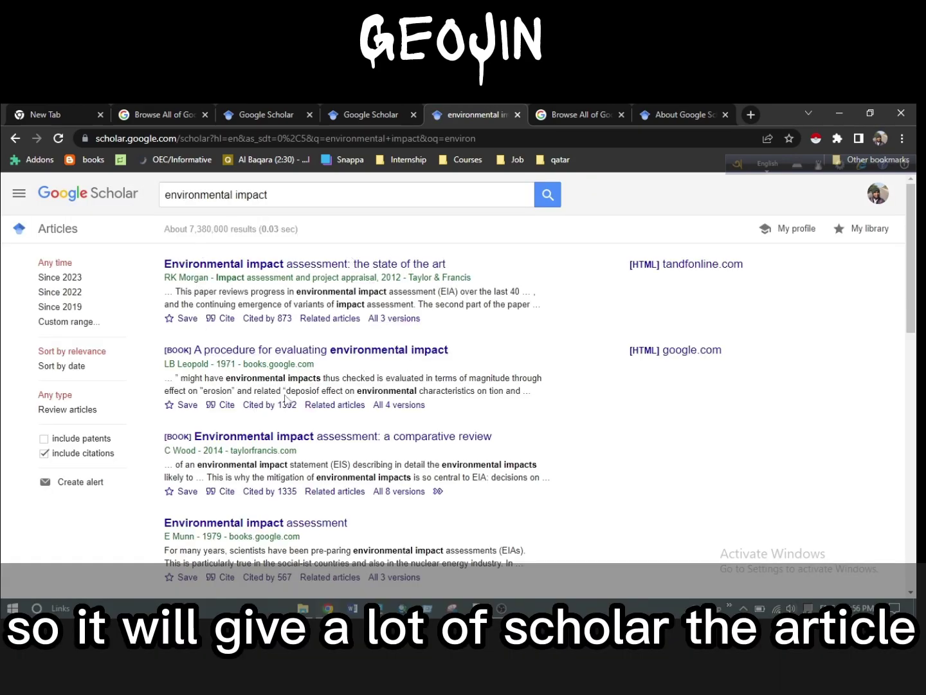
# Review the search results, view the works citing "A procedure for evaluating environmental impact", and return to the results.
pyautogui.scroll(-5, 286, 402)
pyautogui.scroll(6, 290, 409)
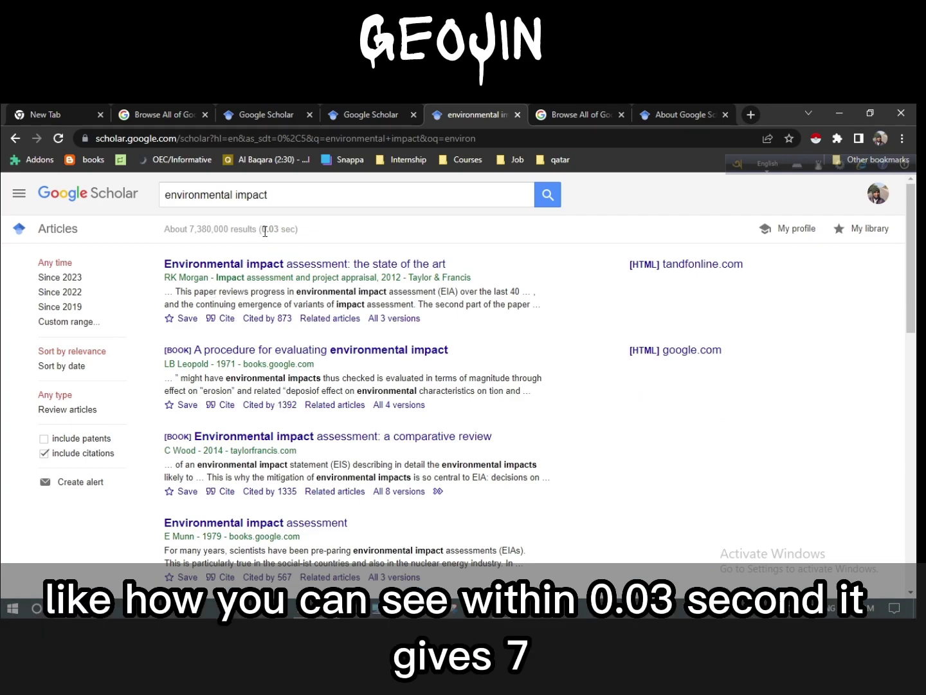
pyautogui.moveTo(259, 230); pyautogui.dragTo(303, 235)
pyautogui.click(312, 229)
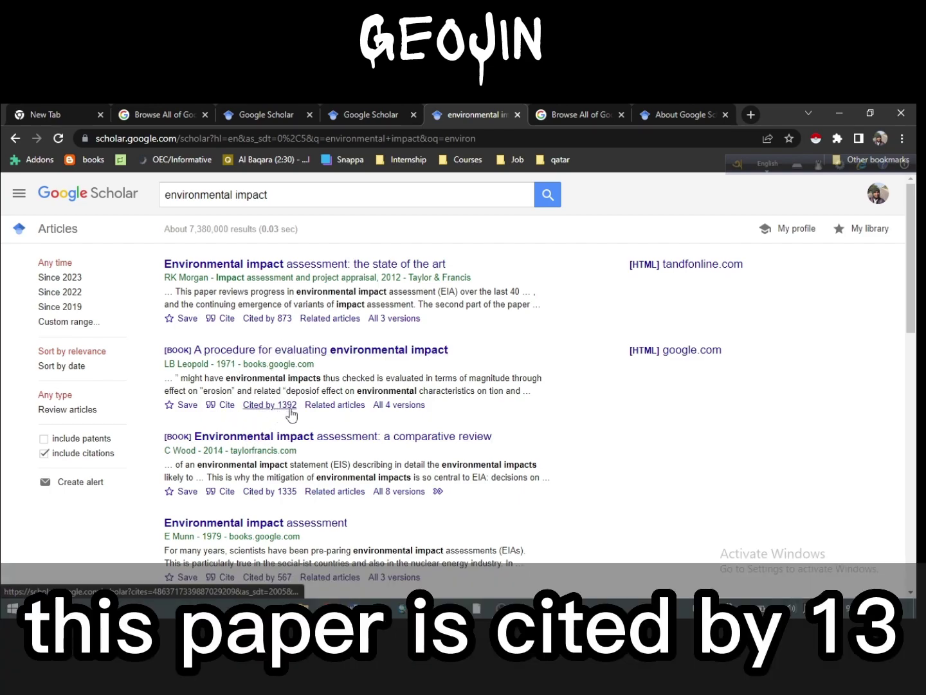
pyautogui.click(269, 406)
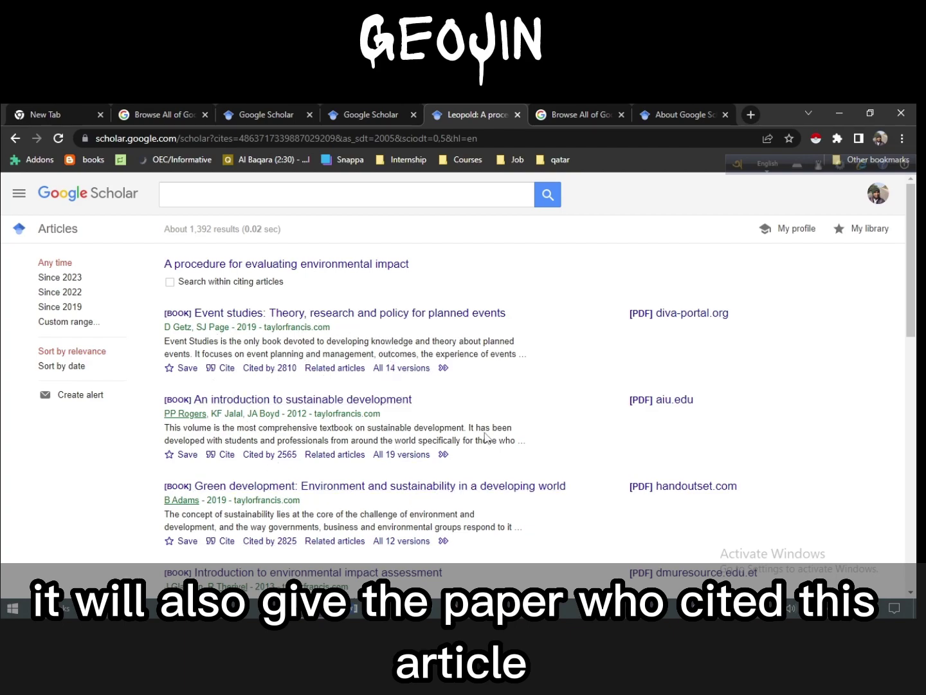
pyautogui.click(17, 140)
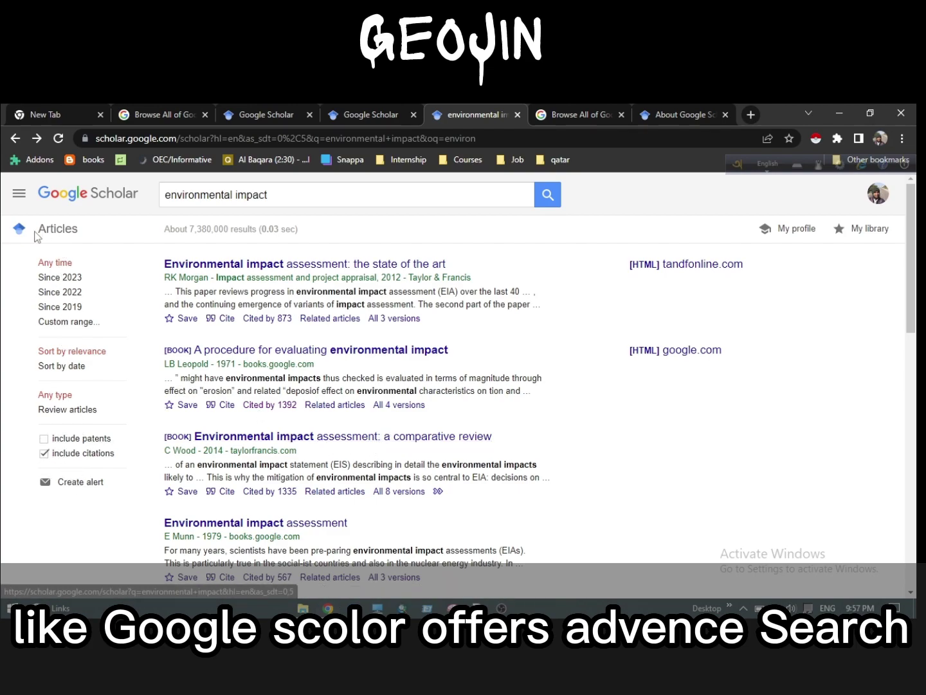
# Open Advanced search and review the all-words, exact-phrase and at-least-one-word criteria.
pyautogui.click(21, 195)
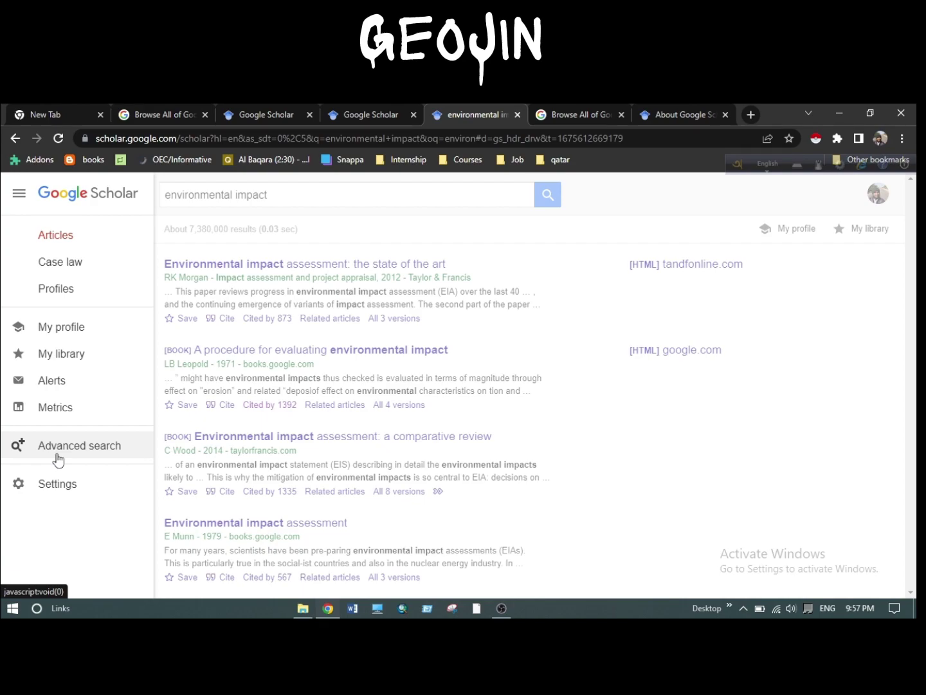
pyautogui.click(84, 455)
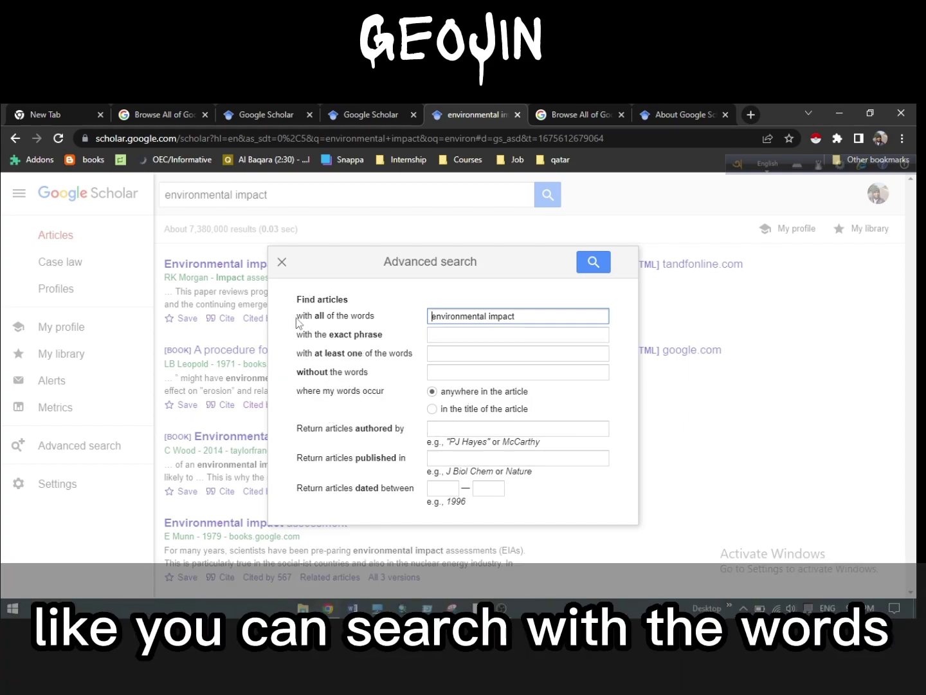
pyautogui.moveTo(297, 322); pyautogui.dragTo(375, 319)
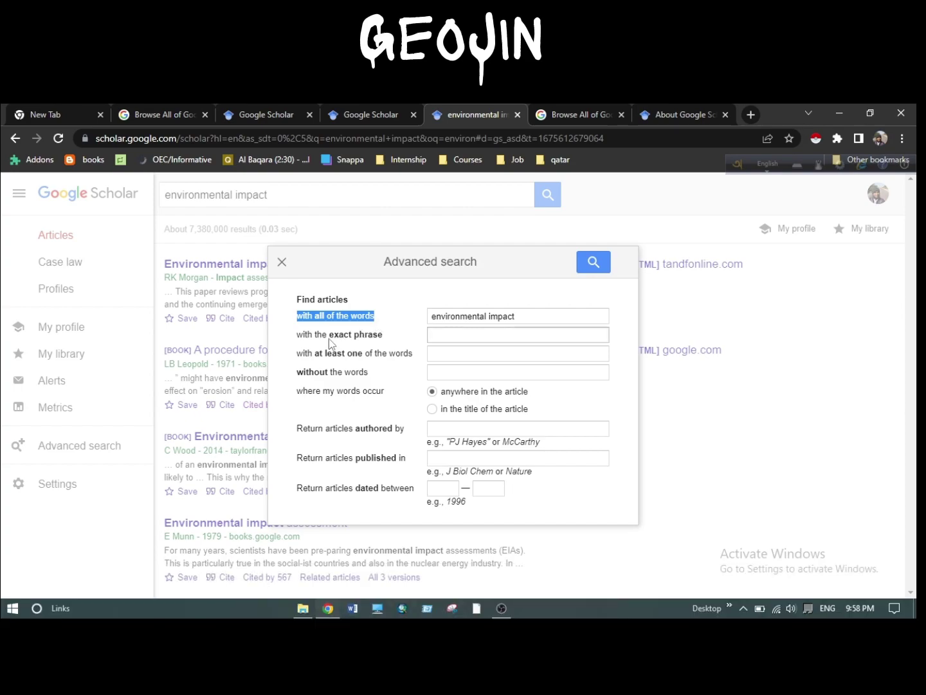
pyautogui.moveTo(303, 334); pyautogui.dragTo(384, 341)
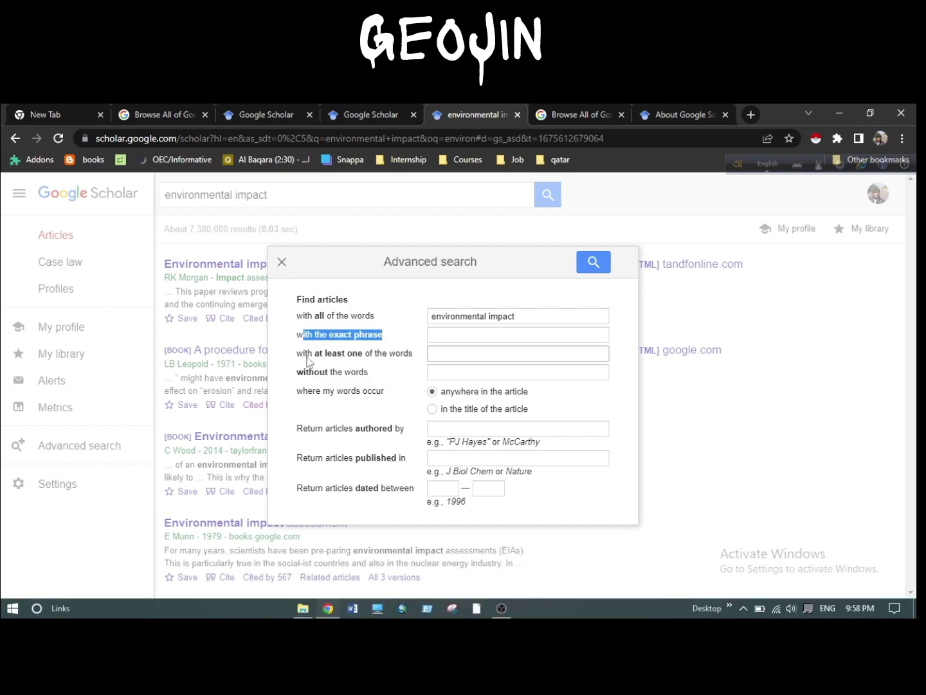
pyautogui.moveTo(305, 354); pyautogui.dragTo(390, 363)
pyautogui.click(407, 355)
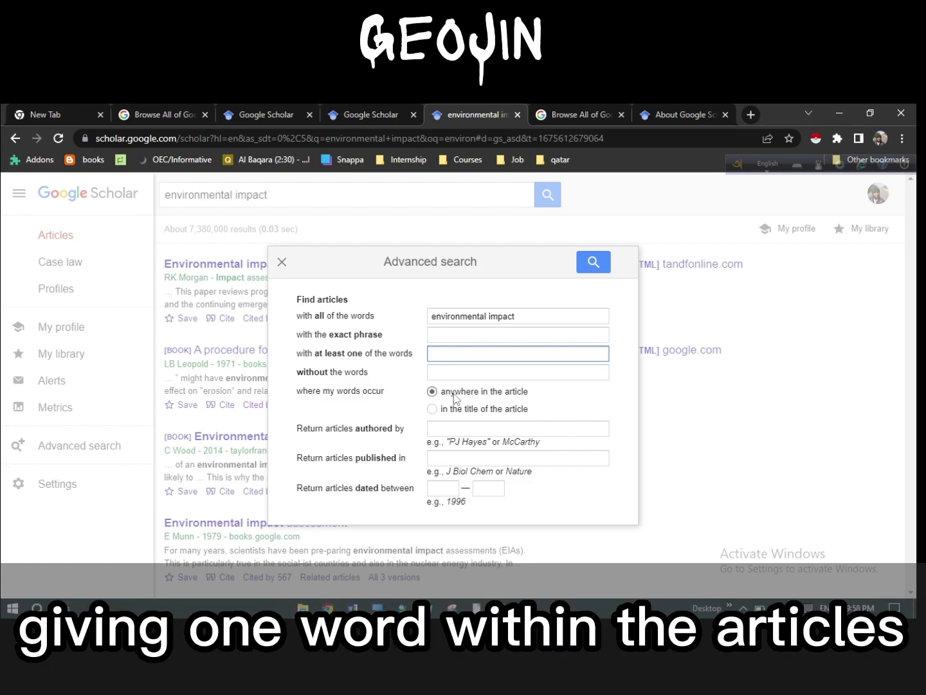
# Examine where the search words may occur, comparing anywhere in the article with in the title of the article.
pyautogui.moveTo(336, 392); pyautogui.dragTo(385, 397)
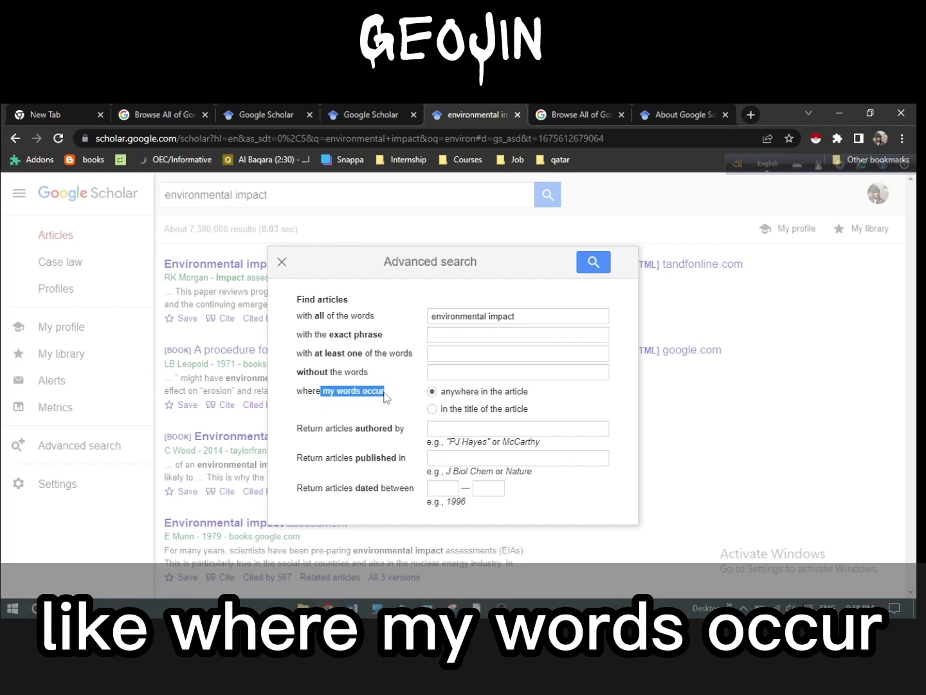
pyautogui.click(385, 398)
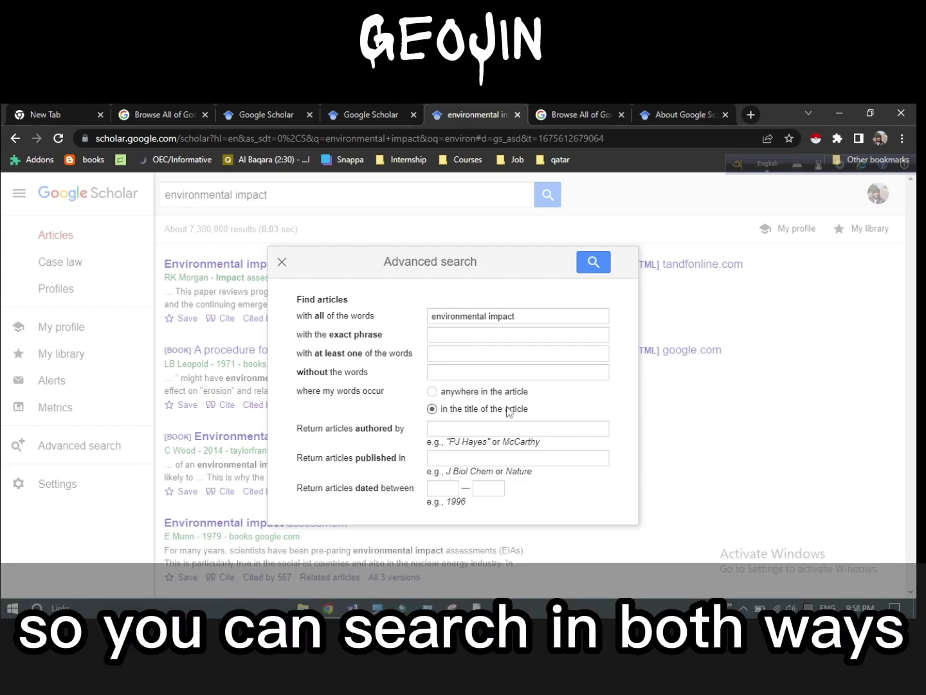
pyautogui.click(476, 409)
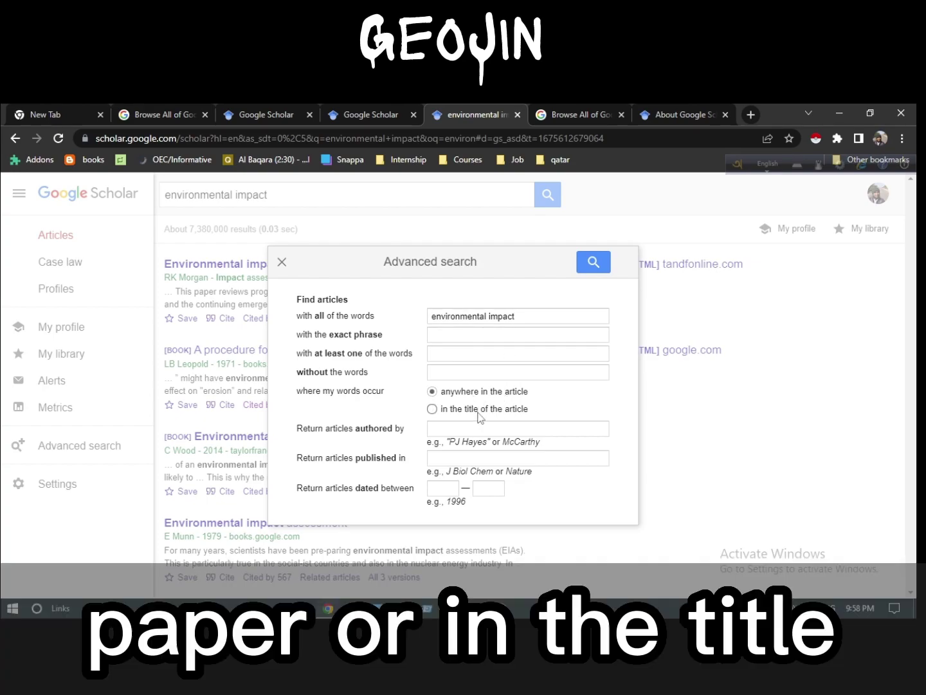
# Keep the search words set to occur anywhere in the article, review the publication and date-range criteria, and close Advanced search.
pyautogui.click(432, 391)
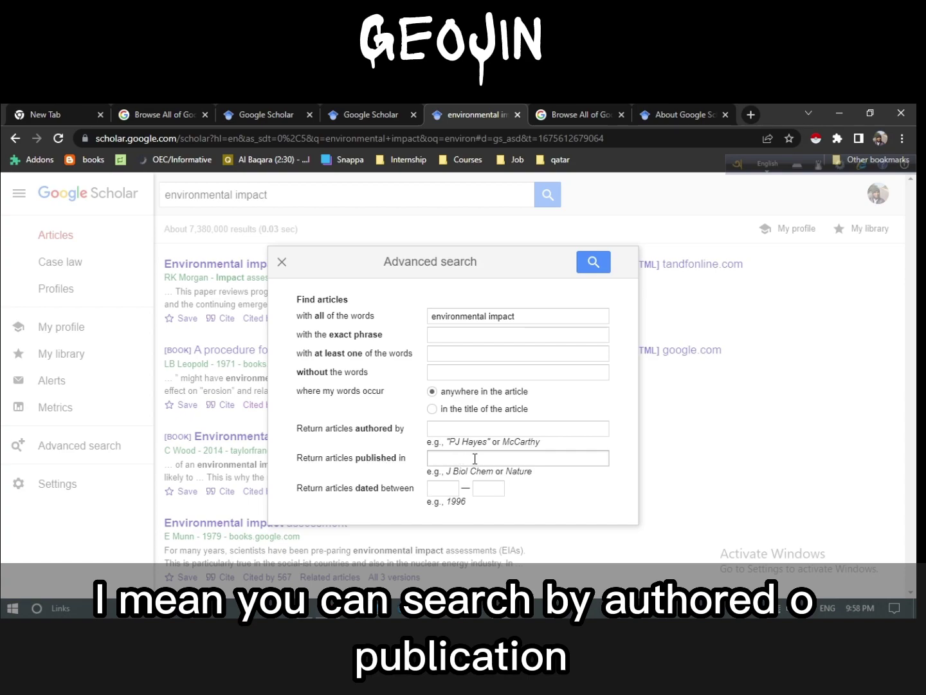
pyautogui.moveTo(313, 462); pyautogui.dragTo(412, 458)
pyautogui.click(474, 452)
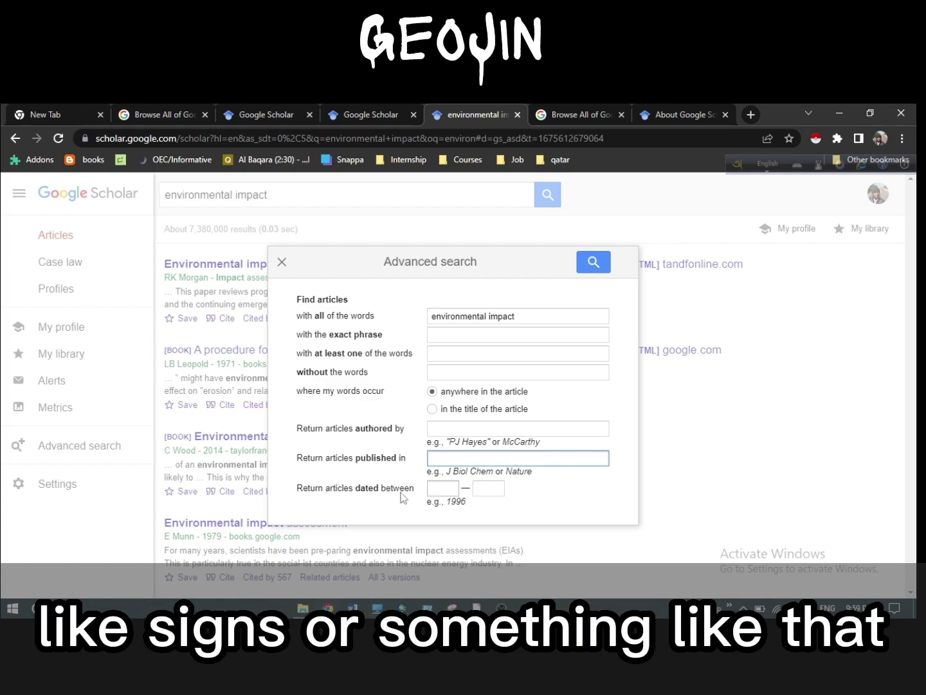
pyautogui.moveTo(311, 492); pyautogui.dragTo(413, 485)
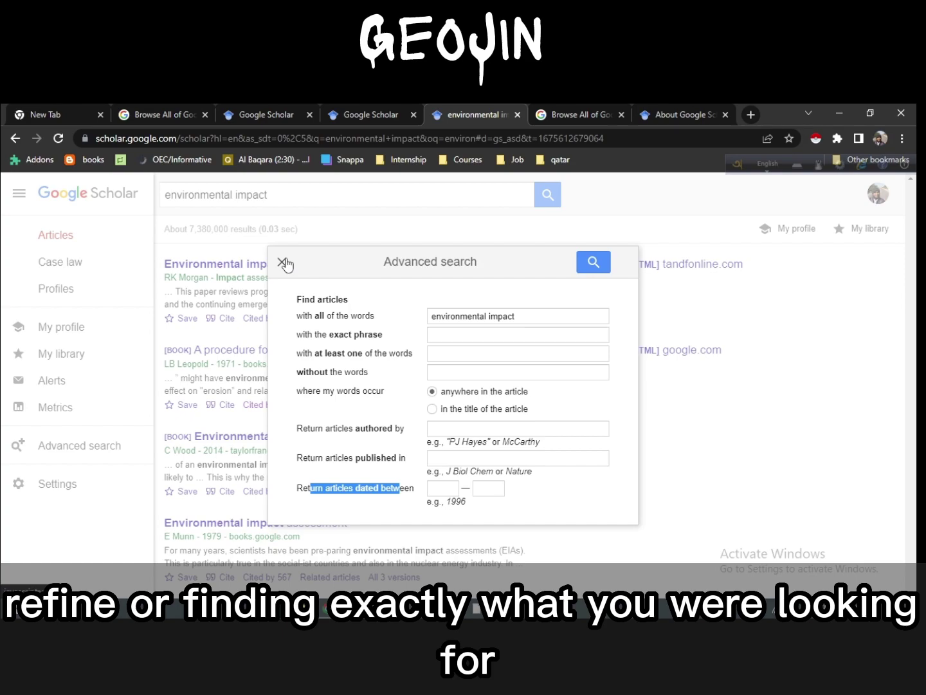
pyautogui.click(283, 263)
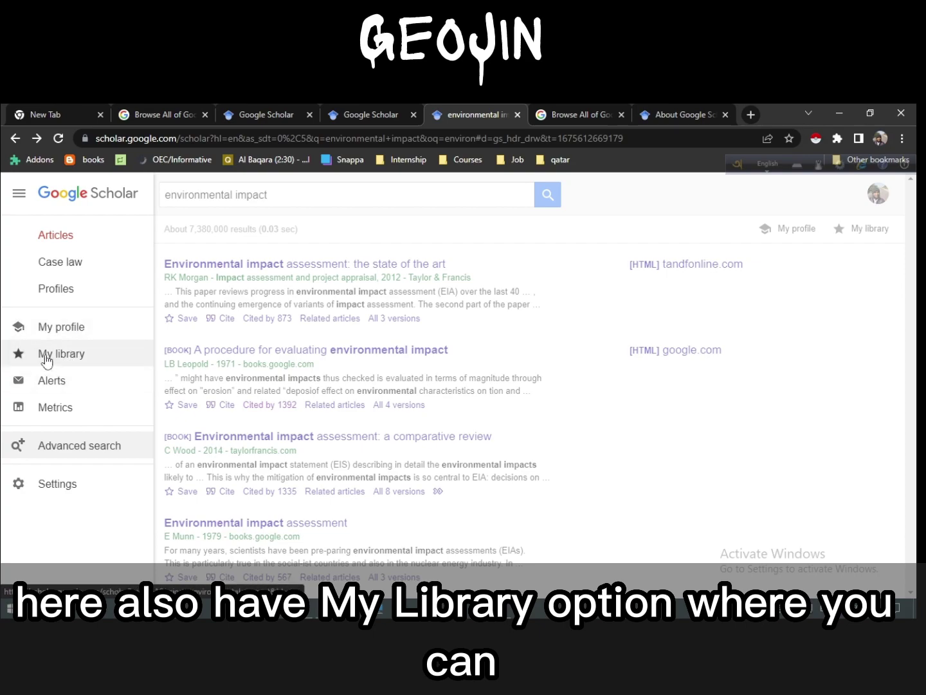
# View the saved-articles page in My library, then return to the "environmental impact" search results.
pyautogui.click(45, 358)
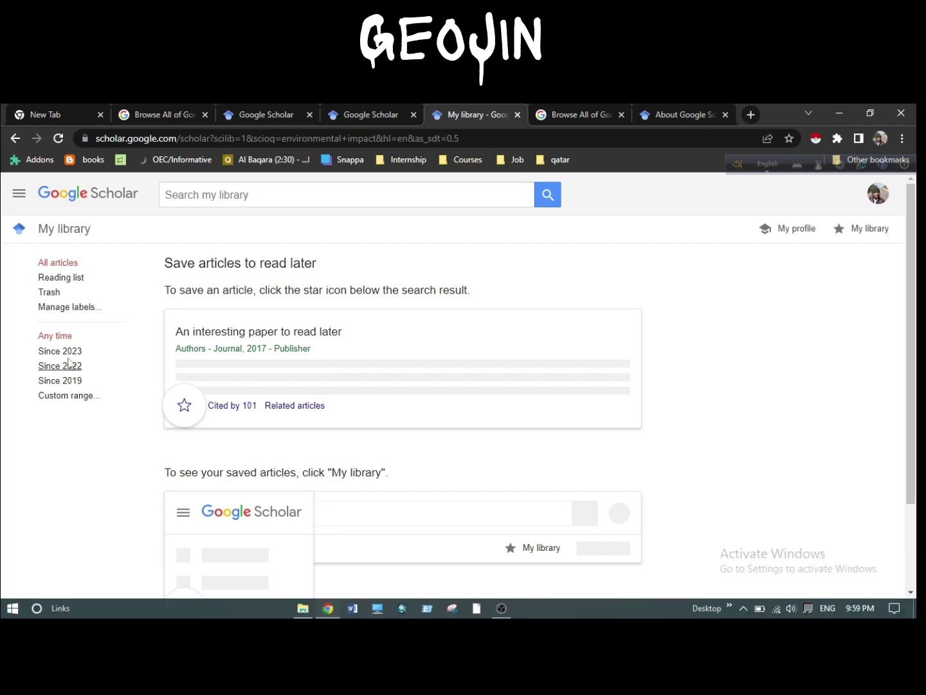
pyautogui.click(16, 138)
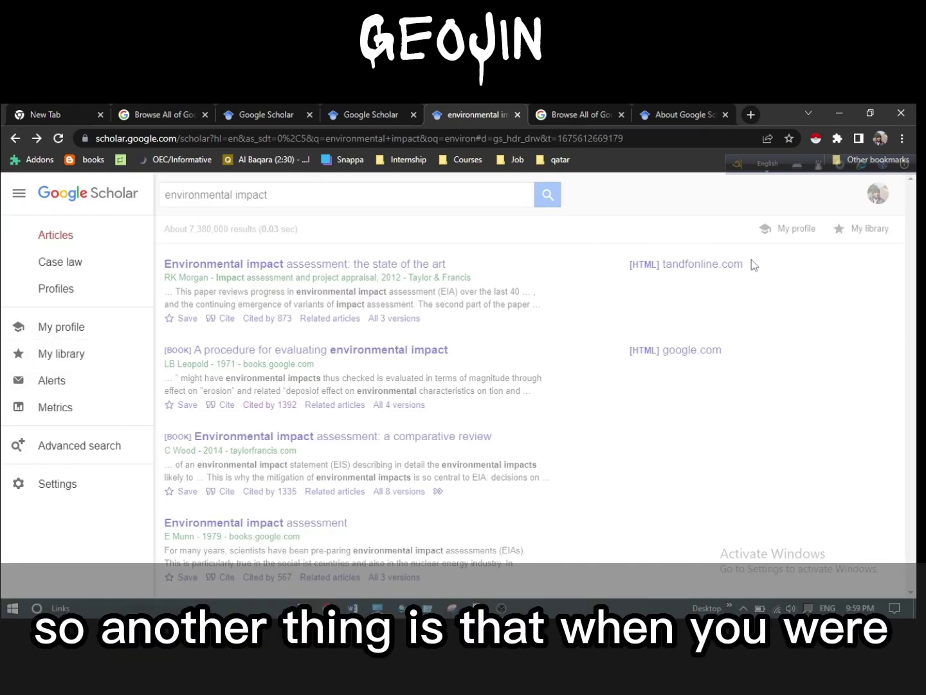
pyautogui.click(824, 358)
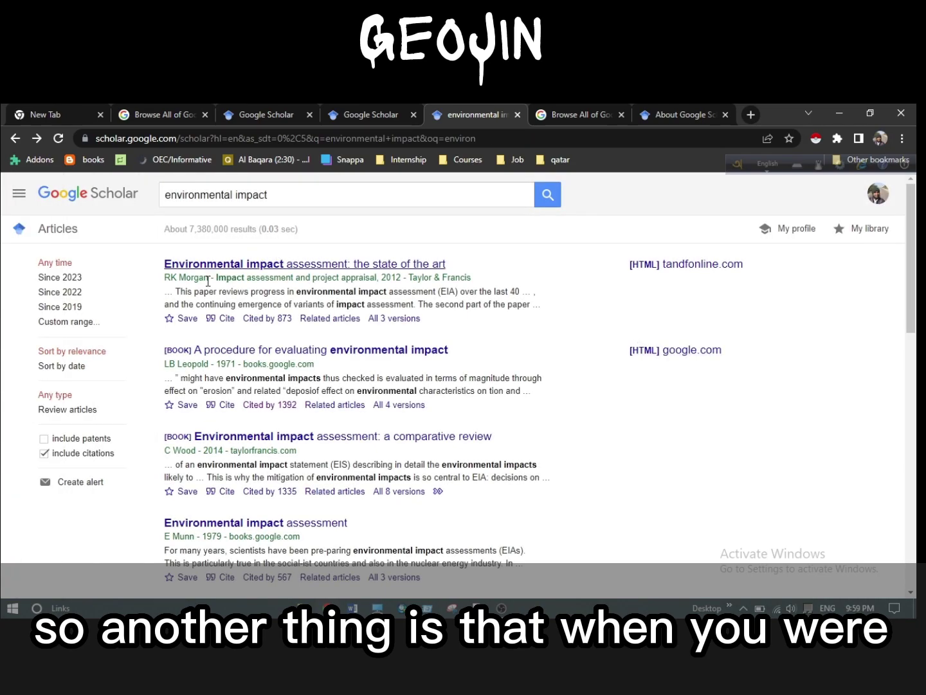
# Search for "fast fashion environmental impact" using the suggested query and skim the results.
pyautogui.click(289, 194)
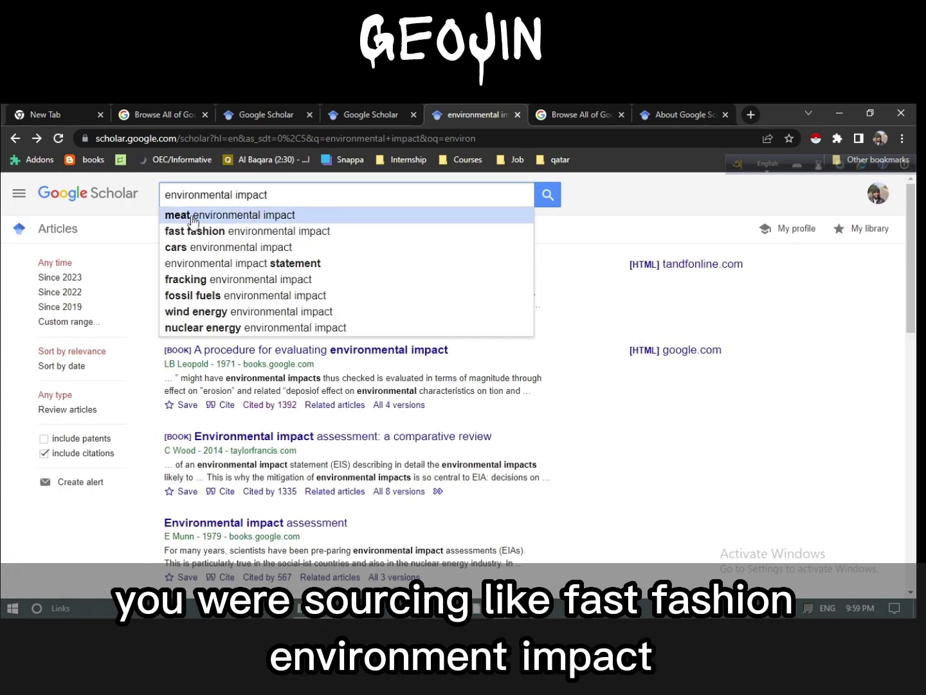
pyautogui.click(281, 237)
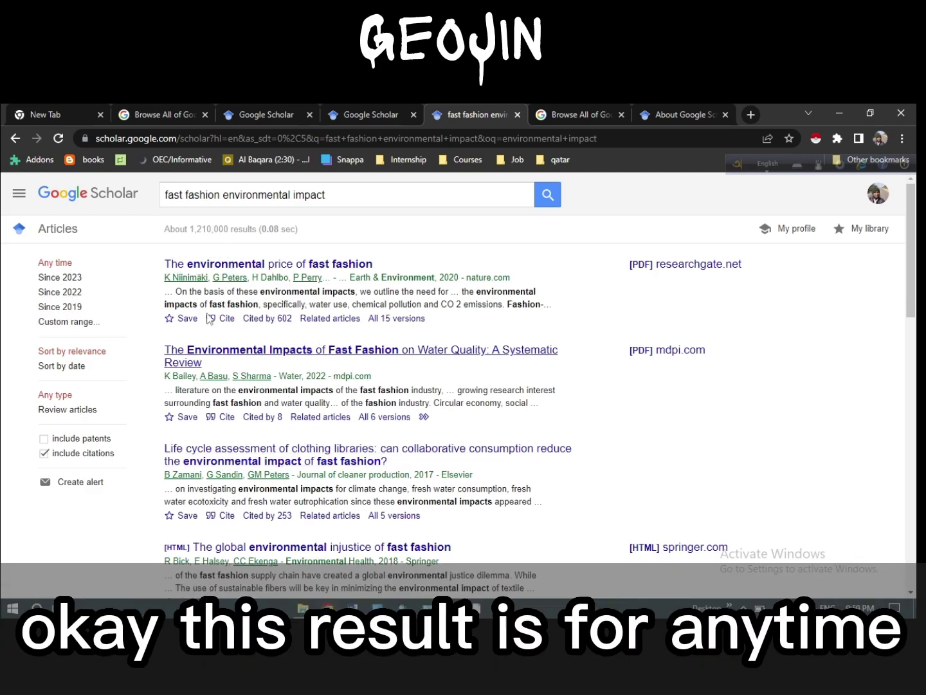
pyautogui.scroll(-3, 286, 361)
pyautogui.scroll(3, 395, 384)
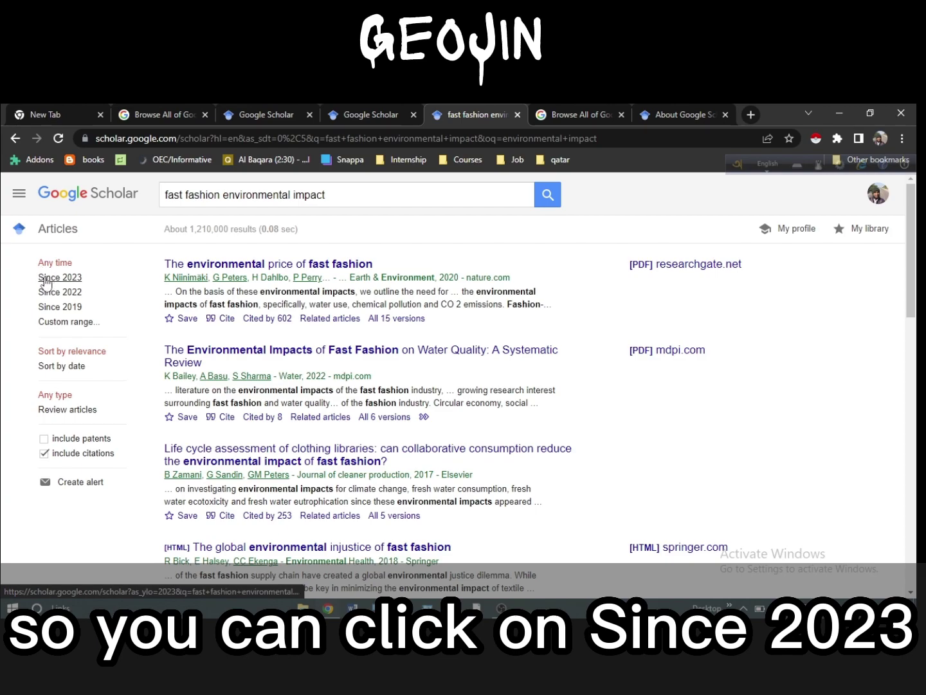
# Limit the fast fashion results to articles published since 2023.
pyautogui.click(165, 193)
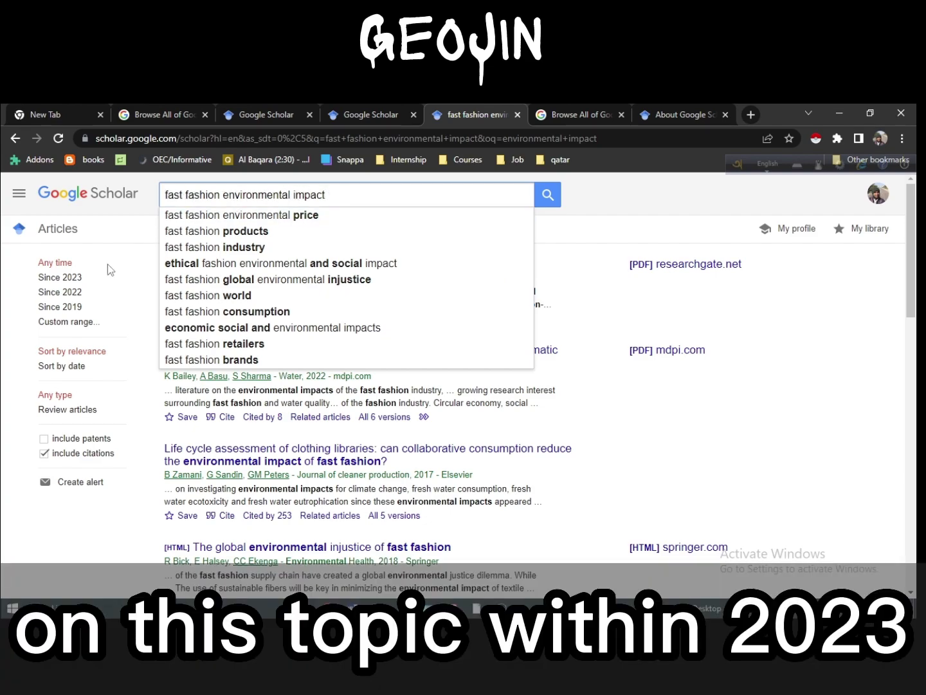
pyautogui.click(67, 278)
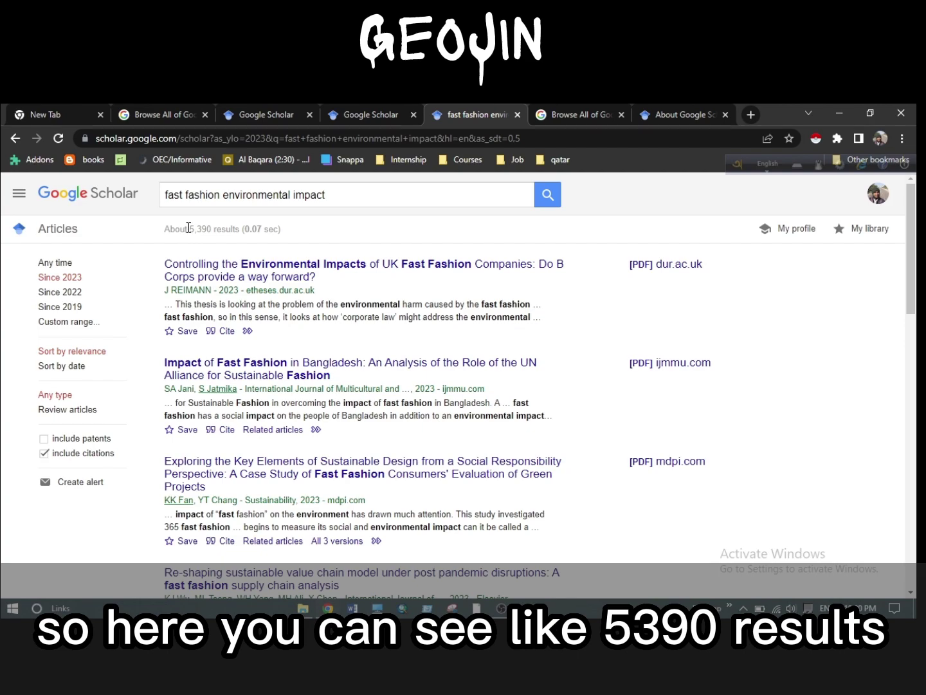
# Examine the result count and browse the papers listed for fast fashion environmental impact since 2023.
pyautogui.moveTo(193, 228); pyautogui.dragTo(246, 232)
pyautogui.click(227, 231)
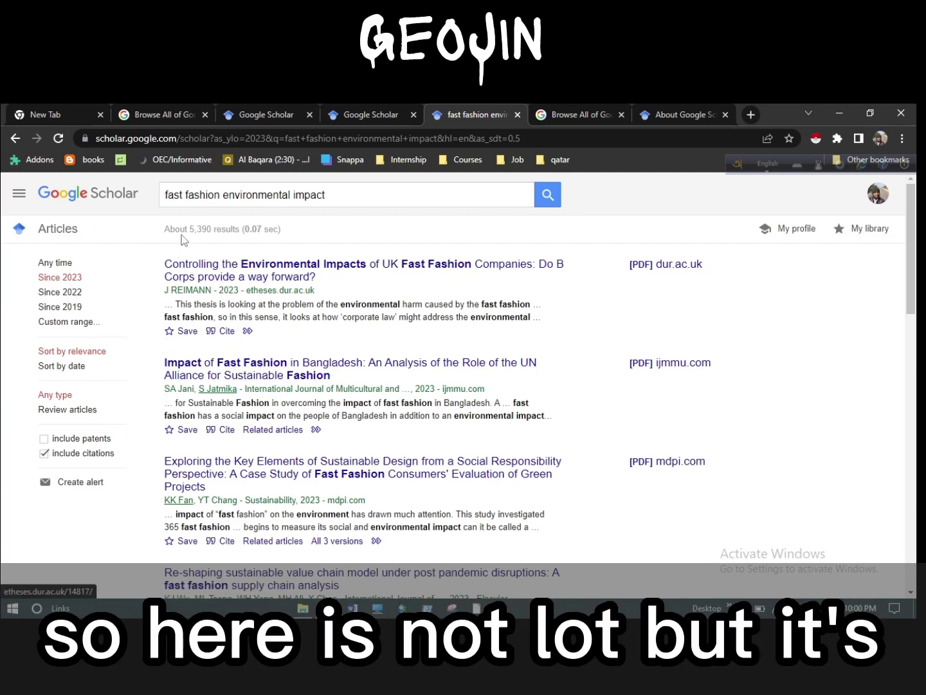
pyautogui.moveTo(185, 229); pyautogui.dragTo(210, 229)
pyautogui.click(210, 230)
pyautogui.scroll(-4, 302, 473)
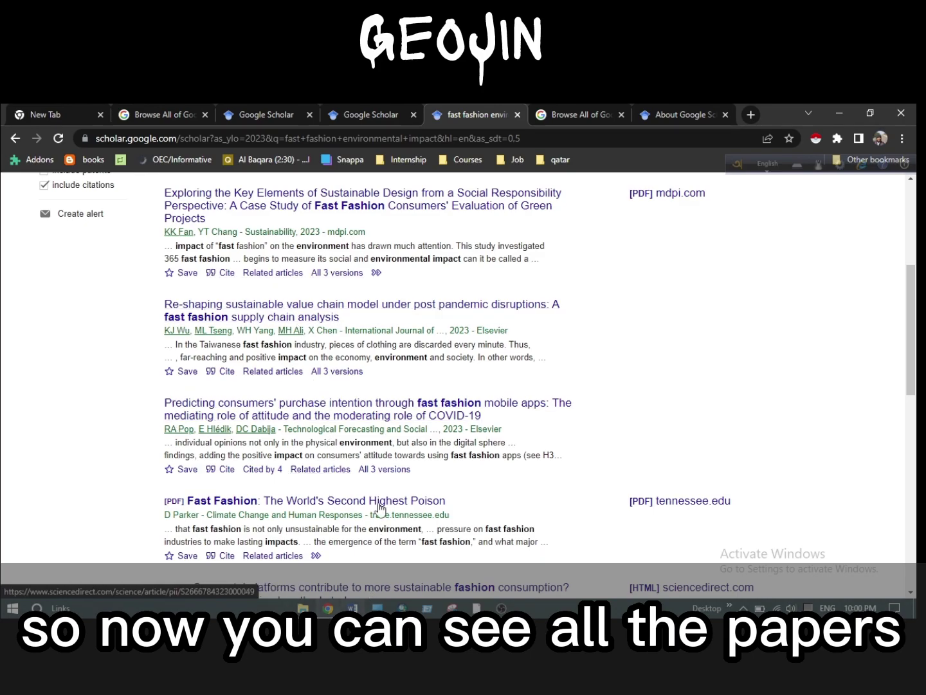
pyautogui.scroll(-3, 379, 511)
pyautogui.scroll(6, 379, 515)
pyautogui.scroll(1, 380, 514)
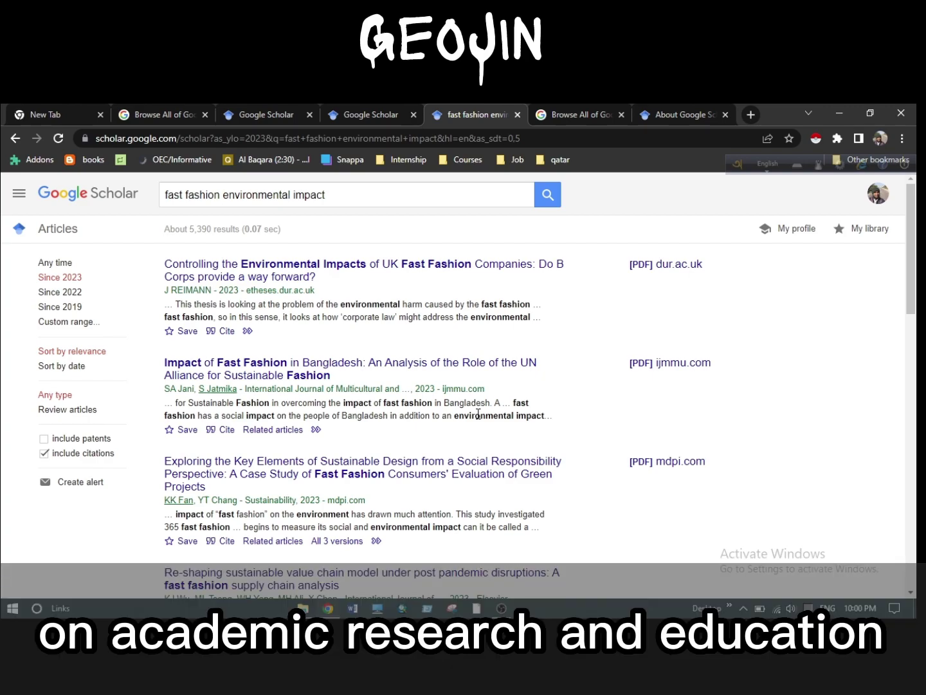
pyautogui.scroll(-1, 426, 413)
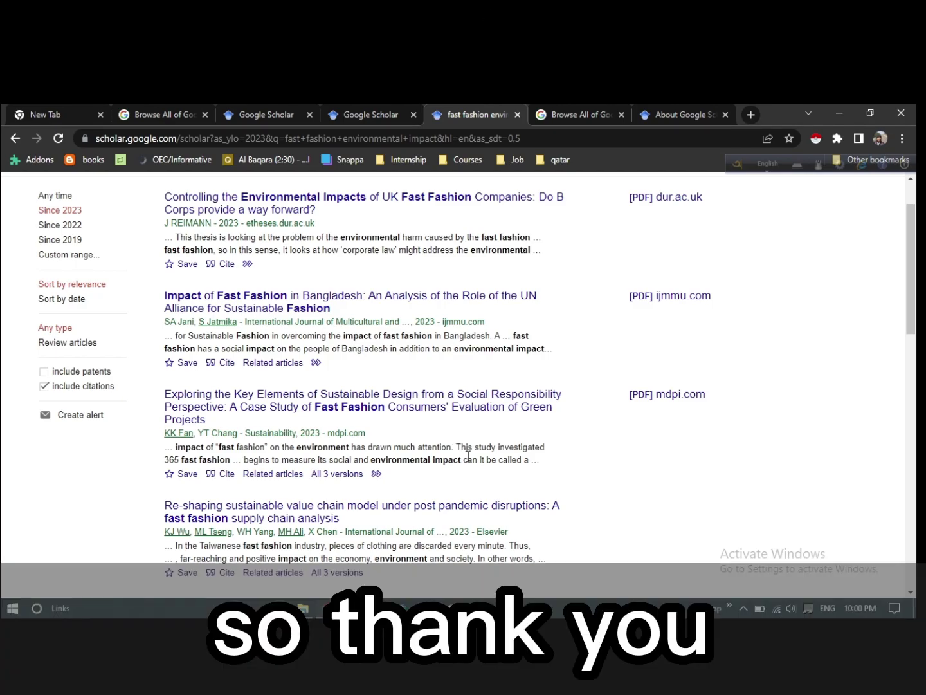